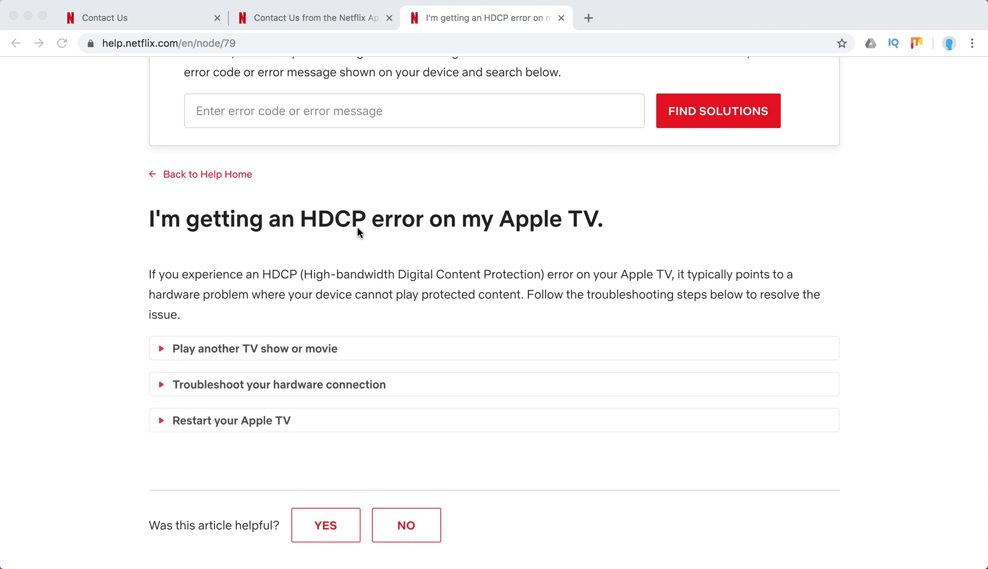
{"action": "scroll", "coordinate": [575, 251], "scroll_direction": "down", "scroll_amount": 2}
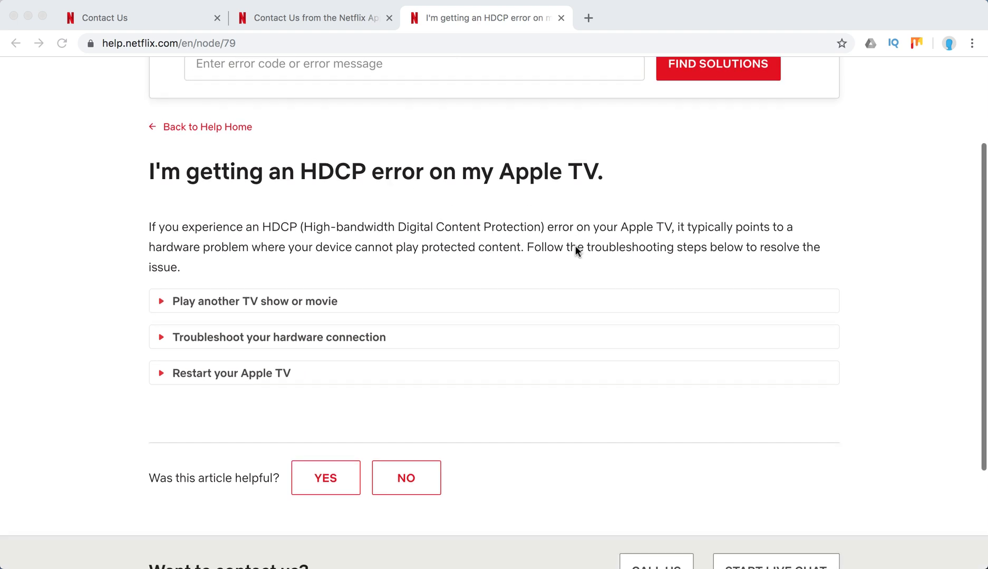
{"action": "scroll", "coordinate": [130, 190], "scroll_direction": "up", "scroll_amount": 5}
{"action": "scroll", "coordinate": [129, 193], "scroll_direction": "down", "scroll_amount": 4}
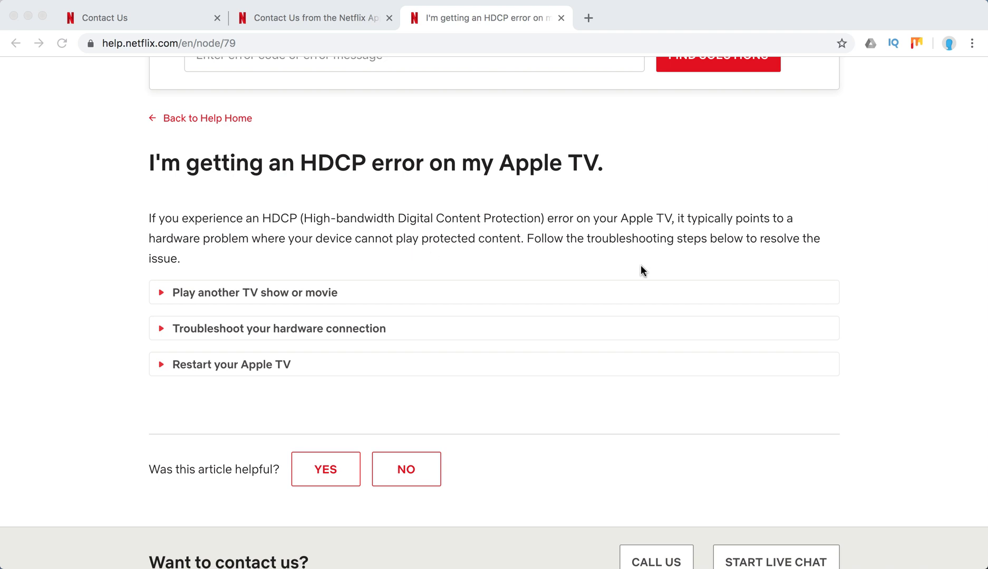
Expand the 'Play another TV show or movie' and 'Troubleshoot your hardware connection' sections
{"action": "left_click", "coordinate": [208, 295]}
{"action": "scroll", "coordinate": [353, 258], "scroll_direction": "down", "scroll_amount": 1}
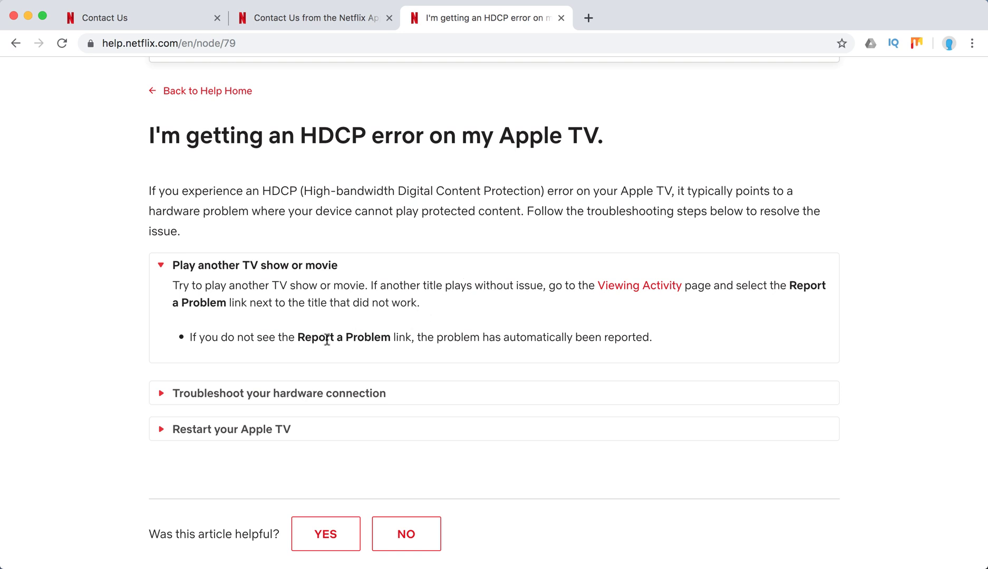
{"action": "scroll", "coordinate": [399, 321], "scroll_direction": "down", "scroll_amount": 1}
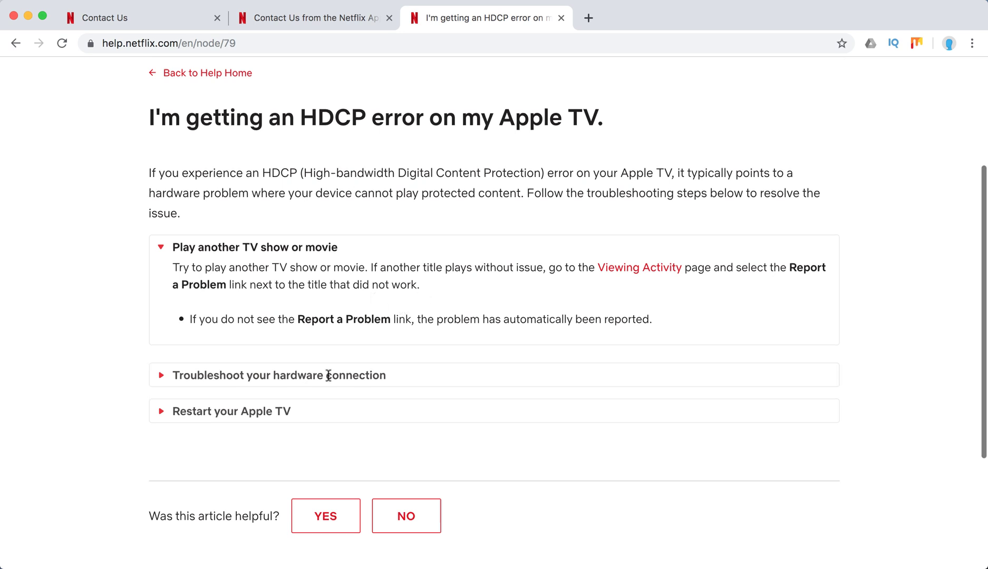
{"action": "left_click", "coordinate": [329, 380]}
{"action": "scroll", "coordinate": [432, 338], "scroll_direction": "down", "scroll_amount": 3}
{"action": "scroll", "coordinate": [431, 338], "scroll_direction": "down", "scroll_amount": 1}
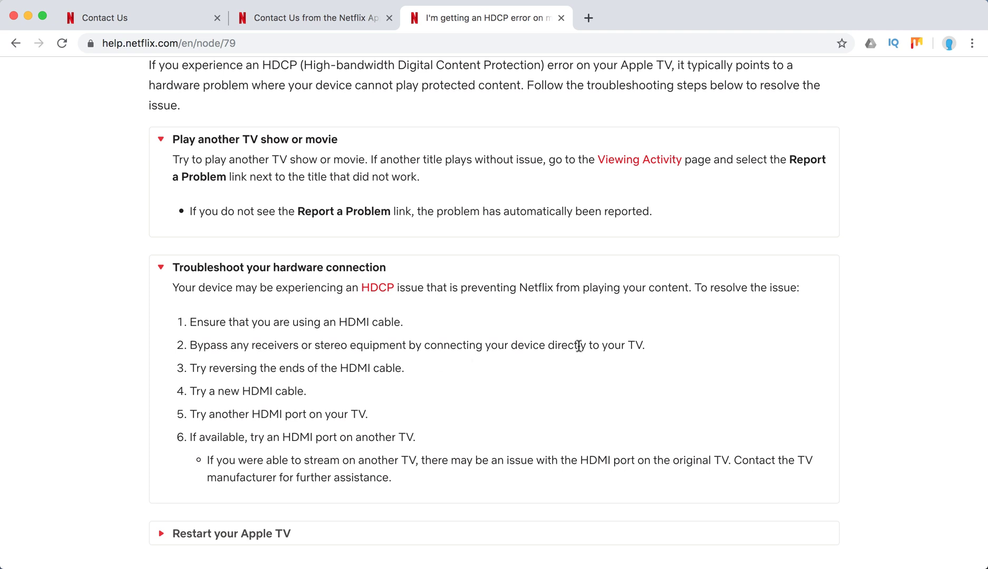
Highlight a few words in the second HDMI troubleshooting step
{"action": "left_click_drag", "start_coordinate": [470, 344], "coordinate": [522, 345]}
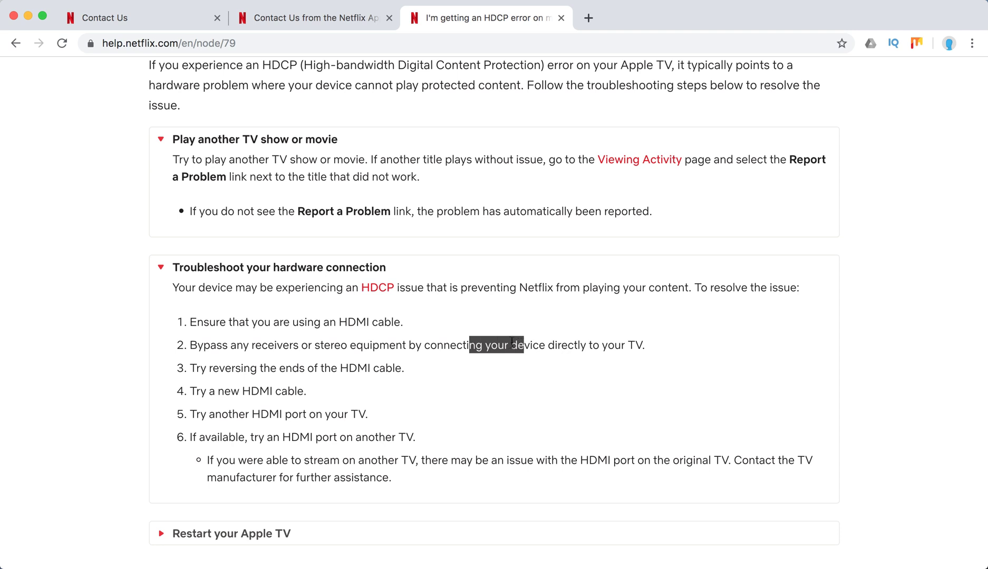
{"action": "scroll", "coordinate": [425, 376], "scroll_direction": "down", "scroll_amount": 3}
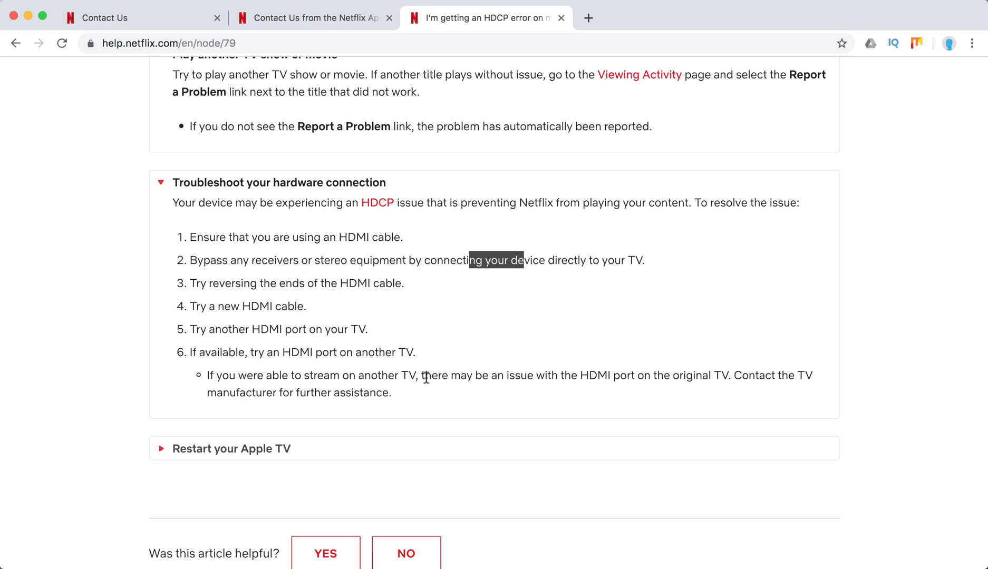
Expand the four-step 'Restart your Apple TV' section and rate the article not helpful
{"action": "left_click", "coordinate": [212, 449]}
{"action": "scroll", "coordinate": [386, 290], "scroll_direction": "down", "scroll_amount": 2}
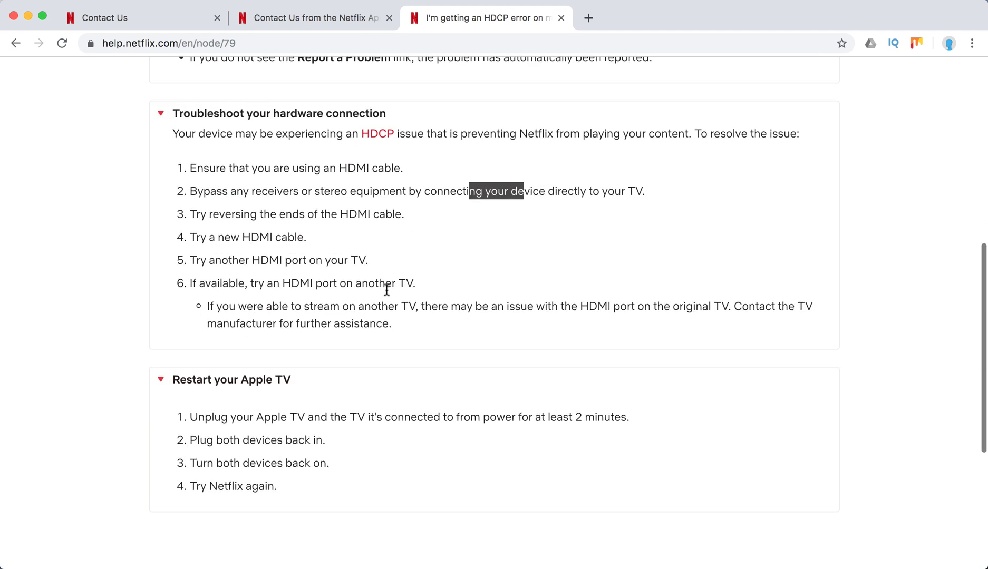
{"action": "scroll", "coordinate": [386, 290], "scroll_direction": "up", "scroll_amount": 5}
{"action": "scroll", "coordinate": [386, 294], "scroll_direction": "up", "scroll_amount": 3}
{"action": "scroll", "coordinate": [386, 294], "scroll_direction": "up", "scroll_amount": 3}
{"action": "scroll", "coordinate": [388, 295], "scroll_direction": "up", "scroll_amount": 2}
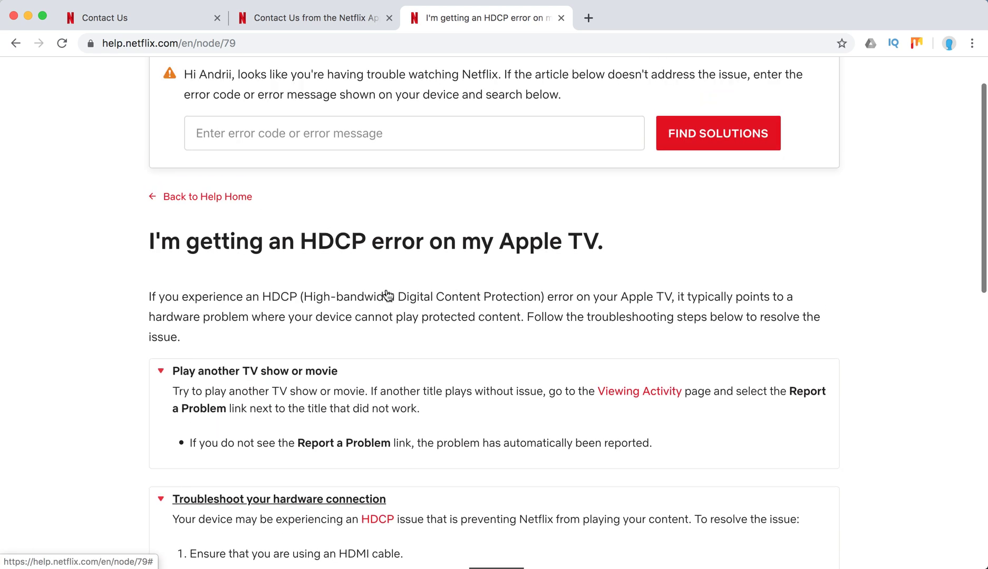
{"action": "scroll", "coordinate": [388, 295], "scroll_direction": "down", "scroll_amount": 1}
{"action": "scroll", "coordinate": [388, 295], "scroll_direction": "down", "scroll_amount": 7}
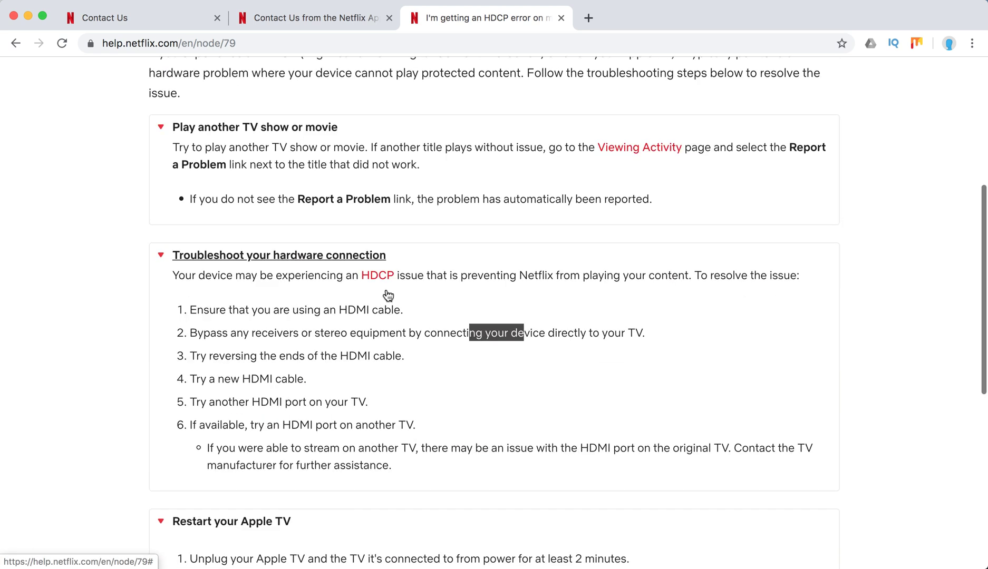
{"action": "scroll", "coordinate": [388, 295], "scroll_direction": "up", "scroll_amount": 2}
{"action": "scroll", "coordinate": [388, 295], "scroll_direction": "up", "scroll_amount": 1}
{"action": "scroll", "coordinate": [388, 296], "scroll_direction": "down", "scroll_amount": 10}
{"action": "left_click", "coordinate": [421, 320]}
{"action": "scroll", "coordinate": [496, 233], "scroll_direction": "up", "scroll_amount": 1}
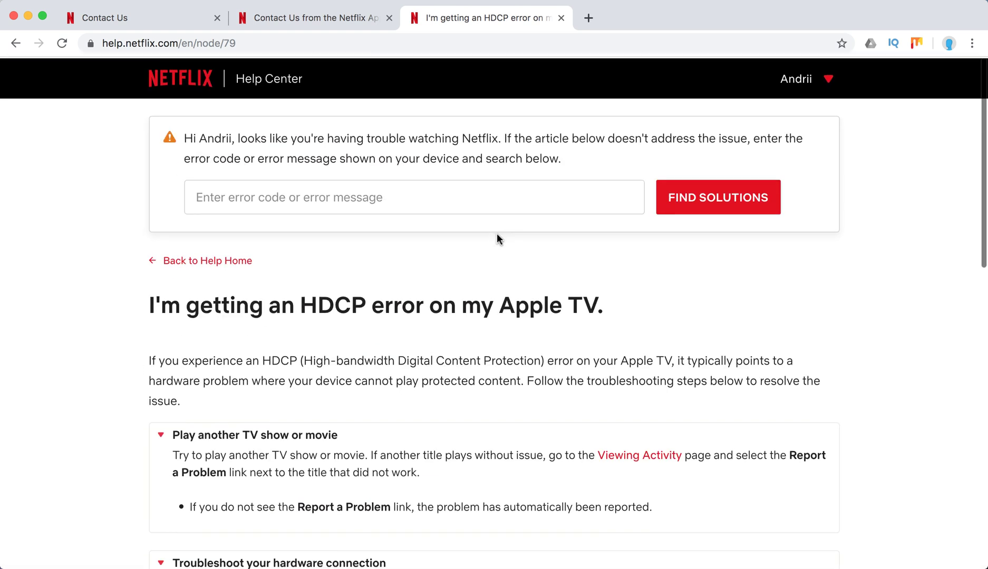